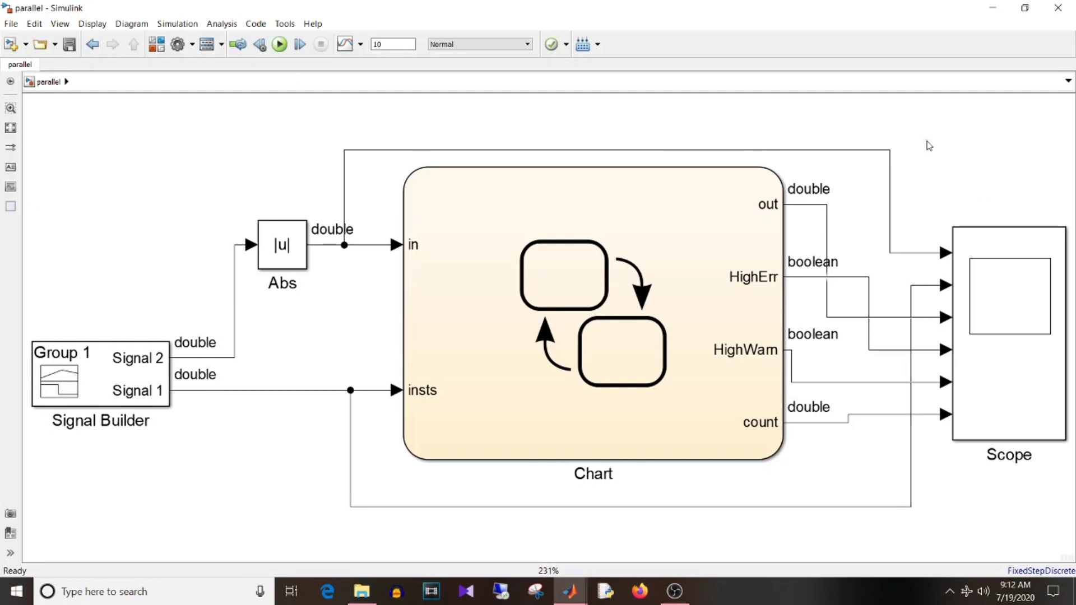
Open the Chart in the Stateflow editor and select the Init, UpThdCrossCheck1, ErrCond and ErrRslt states.
{"action": "double_click", "coordinate": [594, 213]}
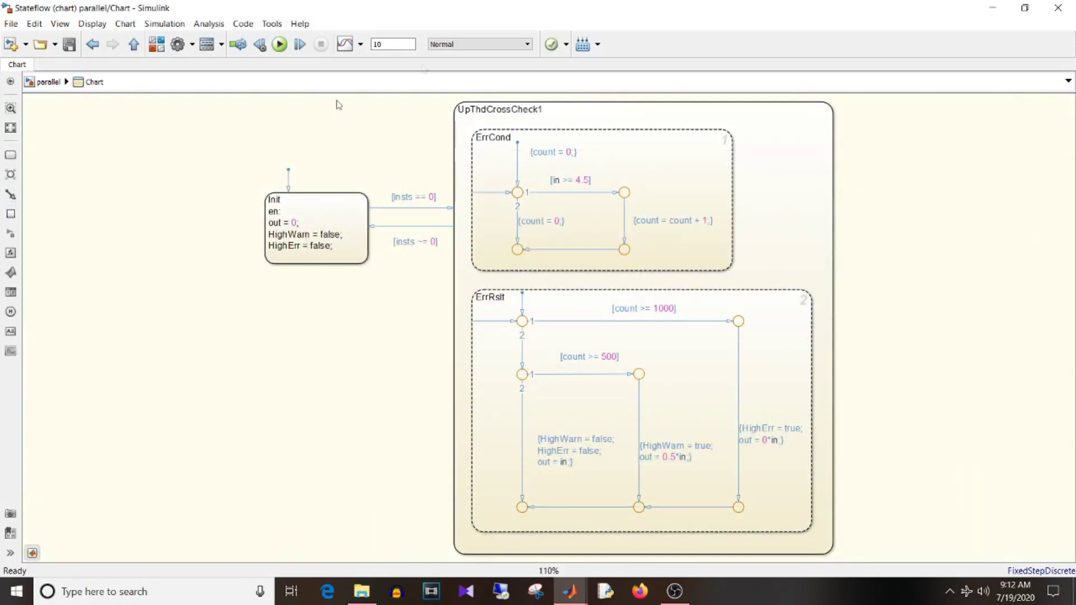
{"action": "left_click", "coordinate": [345, 199]}
{"action": "left_click", "coordinate": [809, 112]}
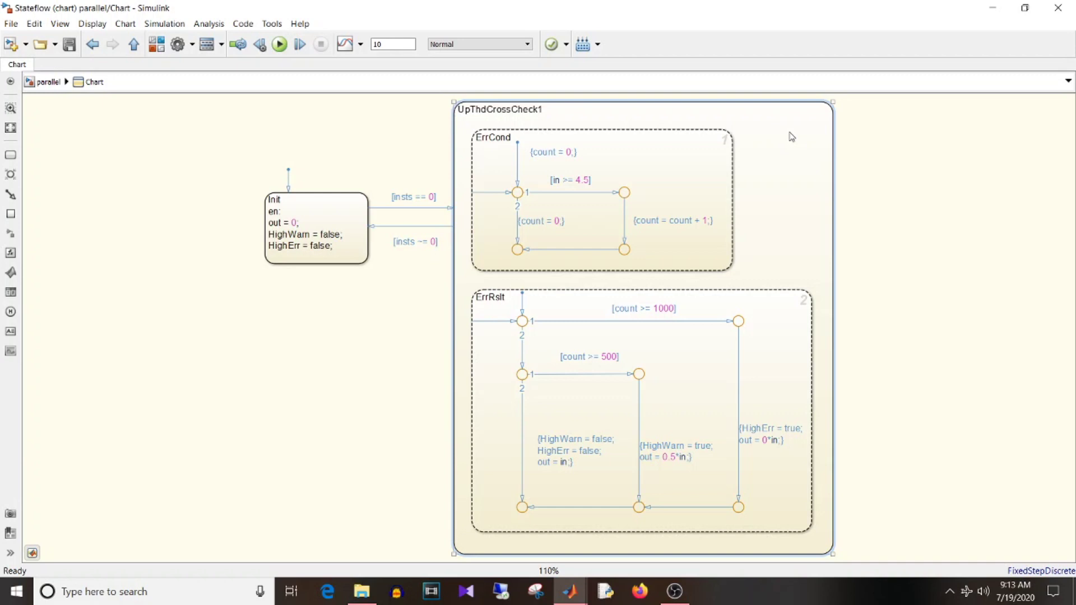
{"action": "left_click", "coordinate": [636, 239]}
{"action": "left_click", "coordinate": [707, 361]}
{"action": "left_click", "coordinate": [569, 260]}
Inspect the ErrCond and ErrRslt substates within UpThdCrossCheck1, then bring up the chart's context menu.
{"action": "left_click", "coordinate": [765, 148]}
{"action": "left_click", "coordinate": [725, 142]}
{"action": "left_click", "coordinate": [793, 309]}
{"action": "left_click", "coordinate": [637, 133]}
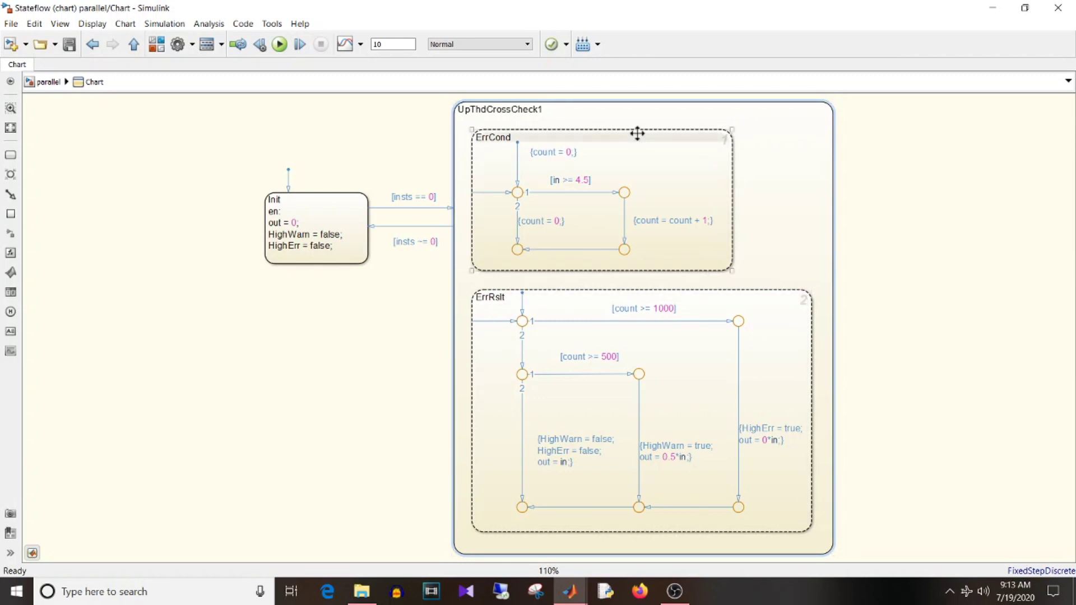
{"action": "left_click", "coordinate": [764, 164]}
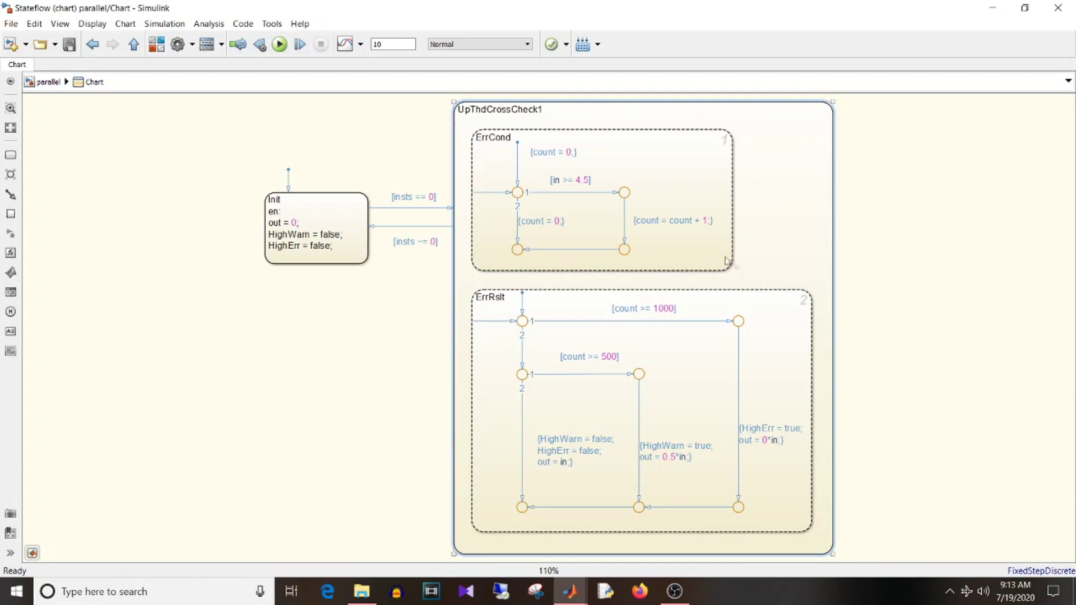
{"action": "left_click", "coordinate": [700, 157]}
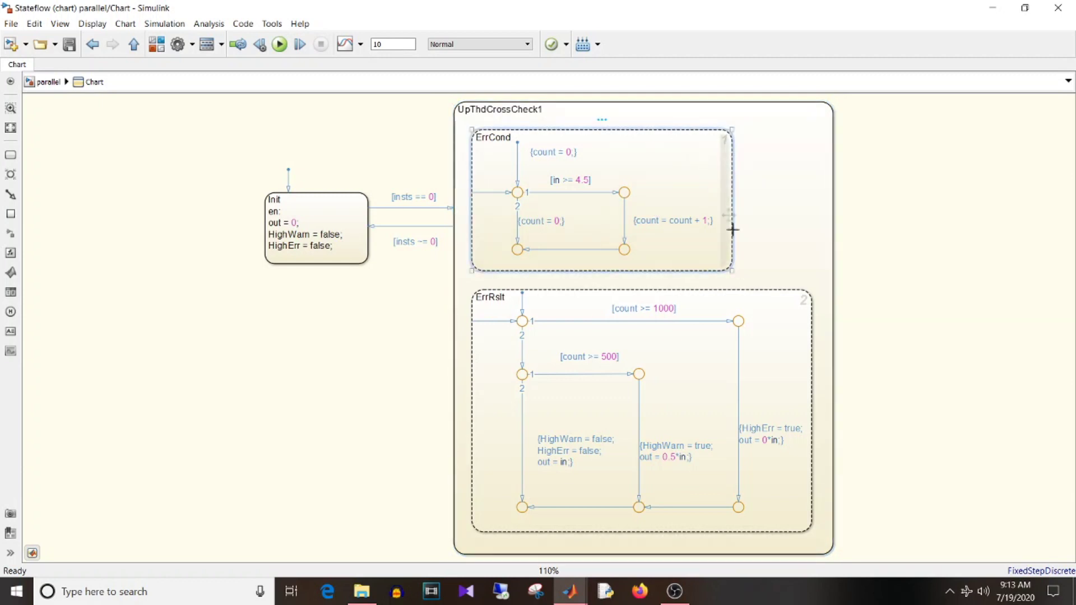
{"action": "left_click", "coordinate": [793, 233]}
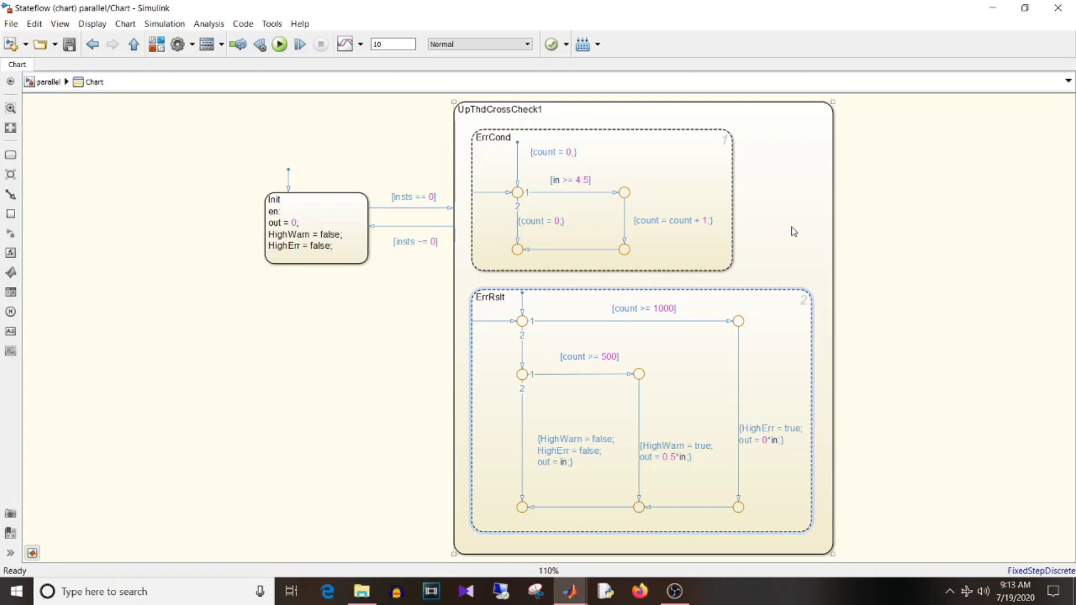
{"action": "left_click", "coordinate": [682, 140]}
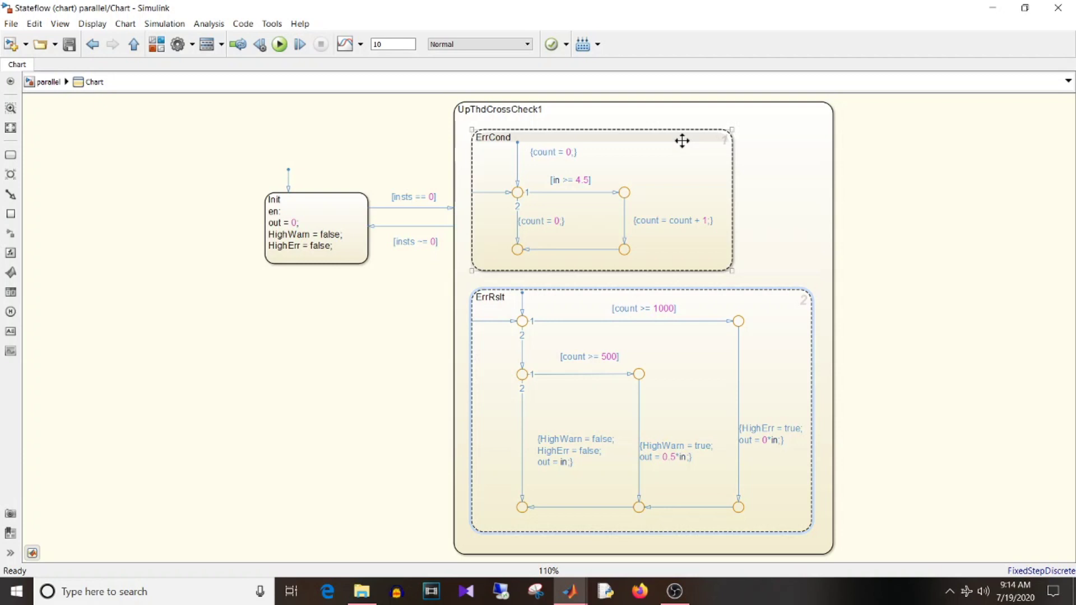
{"action": "left_click", "coordinate": [184, 356]}
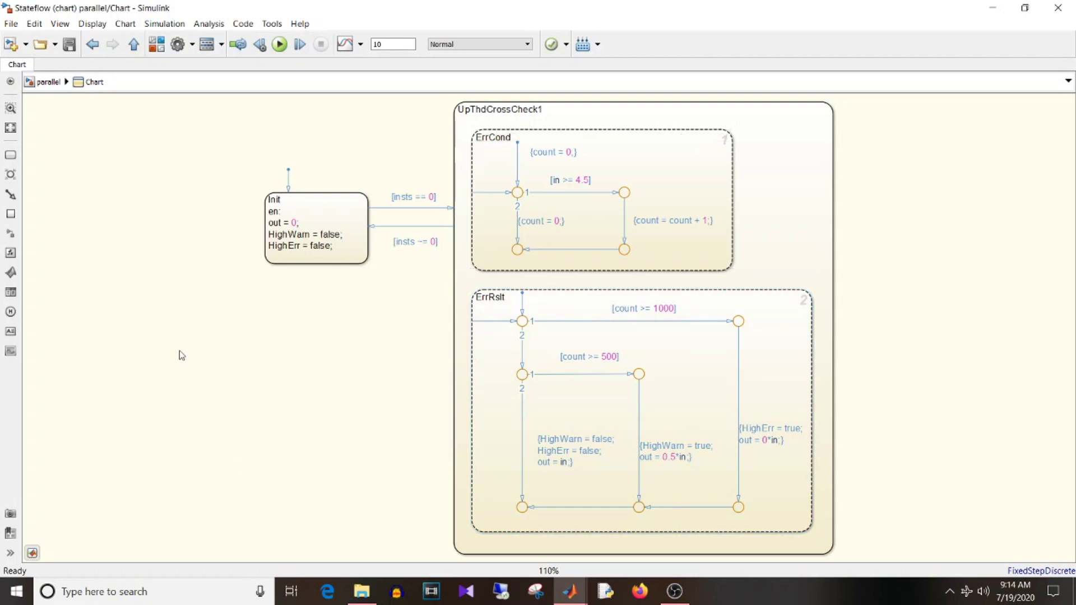
{"action": "right_click", "coordinate": [179, 351]}
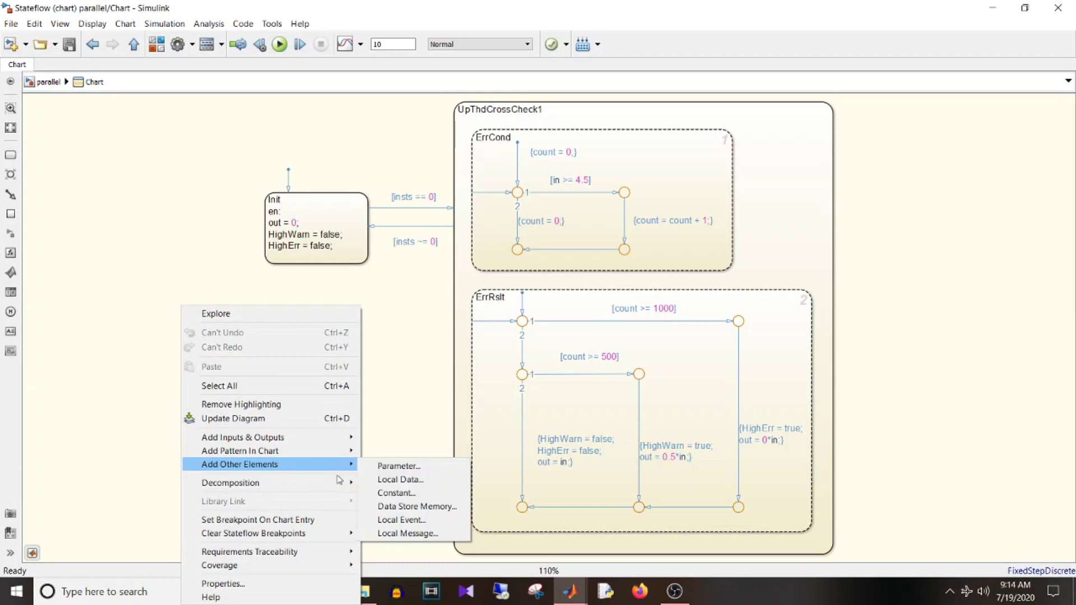
{"action": "mouse_move", "coordinate": [339, 483]}
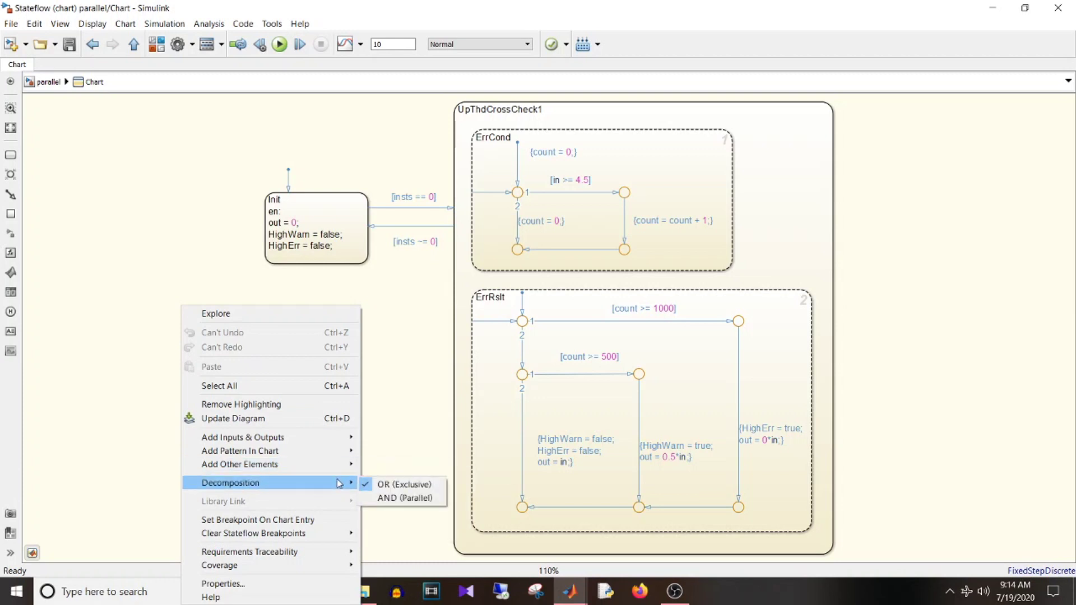
{"action": "left_click", "coordinate": [421, 498]}
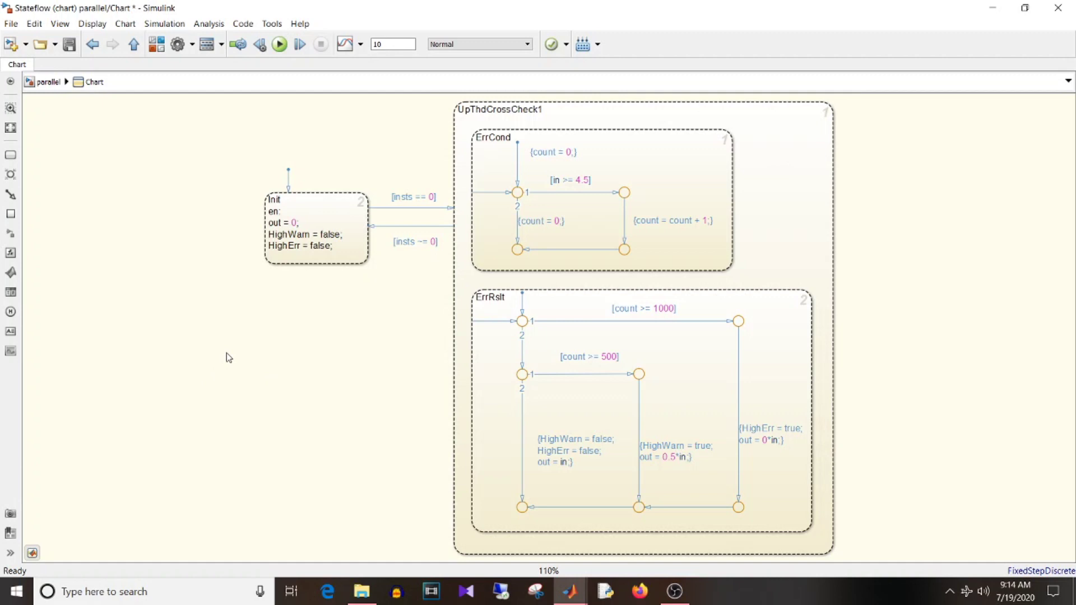
{"action": "key", "text": "ctrl+z"}
{"action": "left_click", "coordinate": [365, 217]}
{"action": "left_click", "coordinate": [402, 207]}
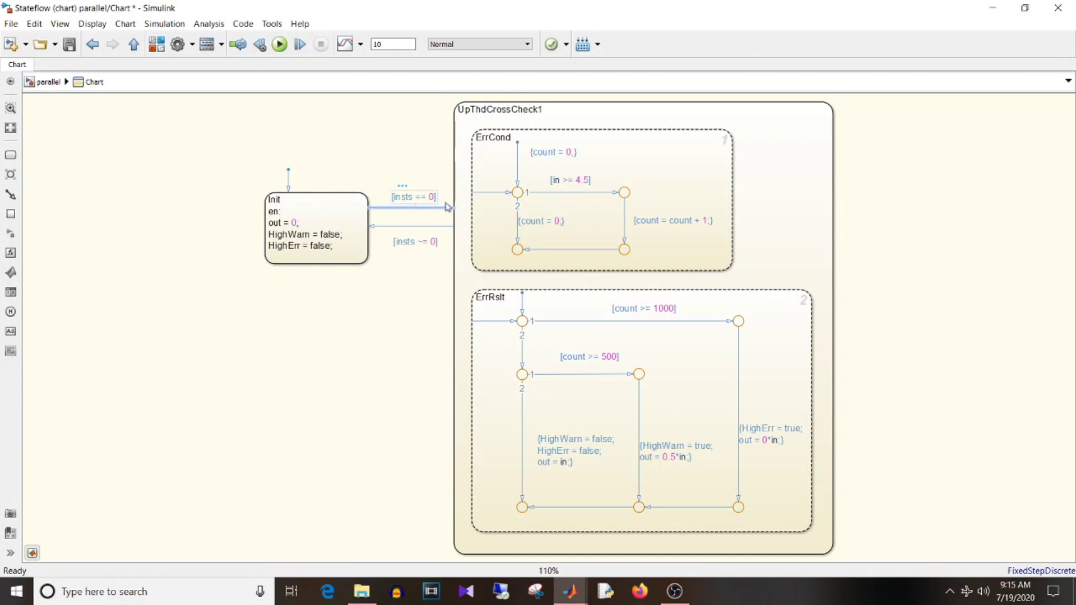
{"action": "left_click", "coordinate": [778, 115]}
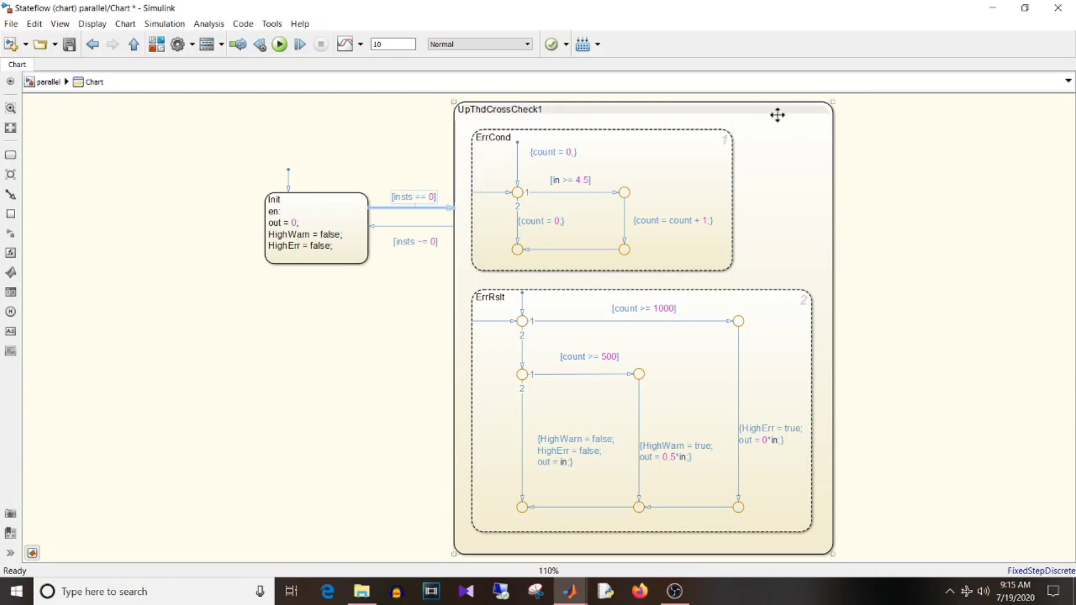
{"action": "left_click", "coordinate": [443, 227]}
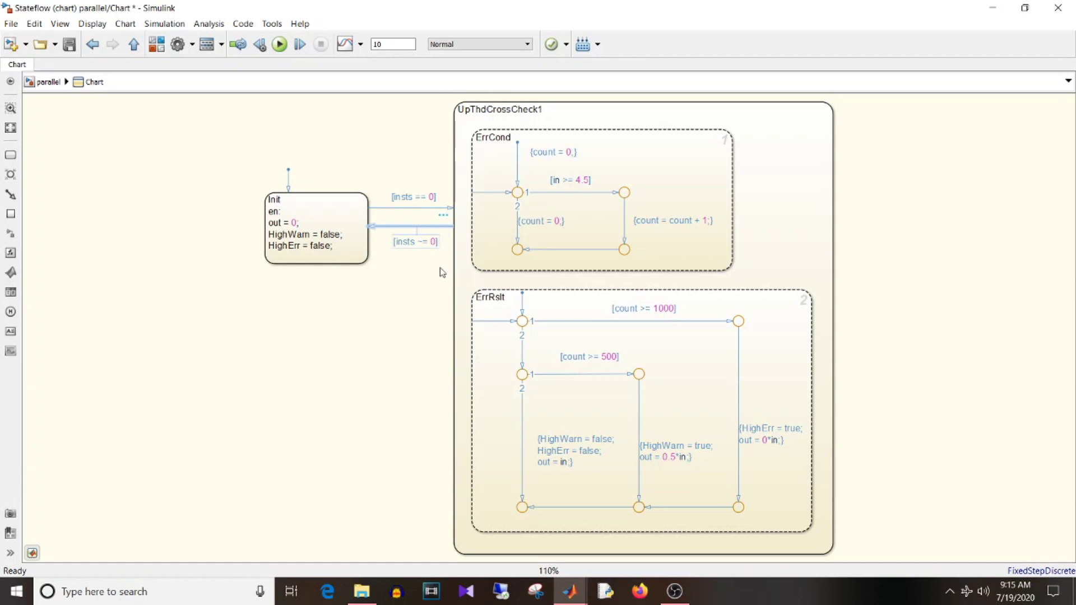
{"action": "left_click", "coordinate": [284, 235]}
{"action": "left_click", "coordinate": [820, 120]}
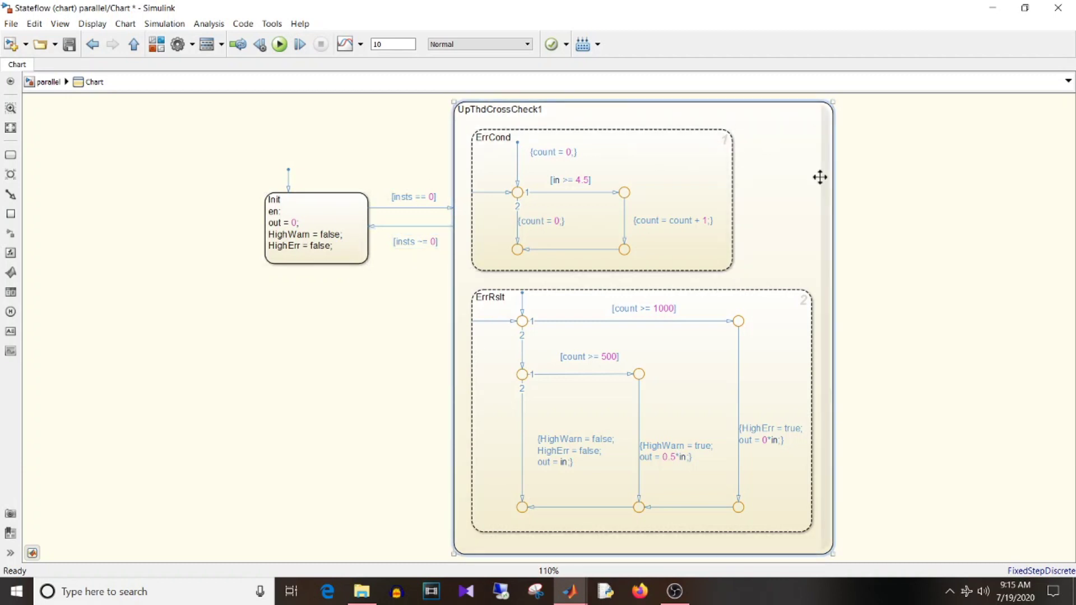
{"action": "left_click", "coordinate": [694, 154]}
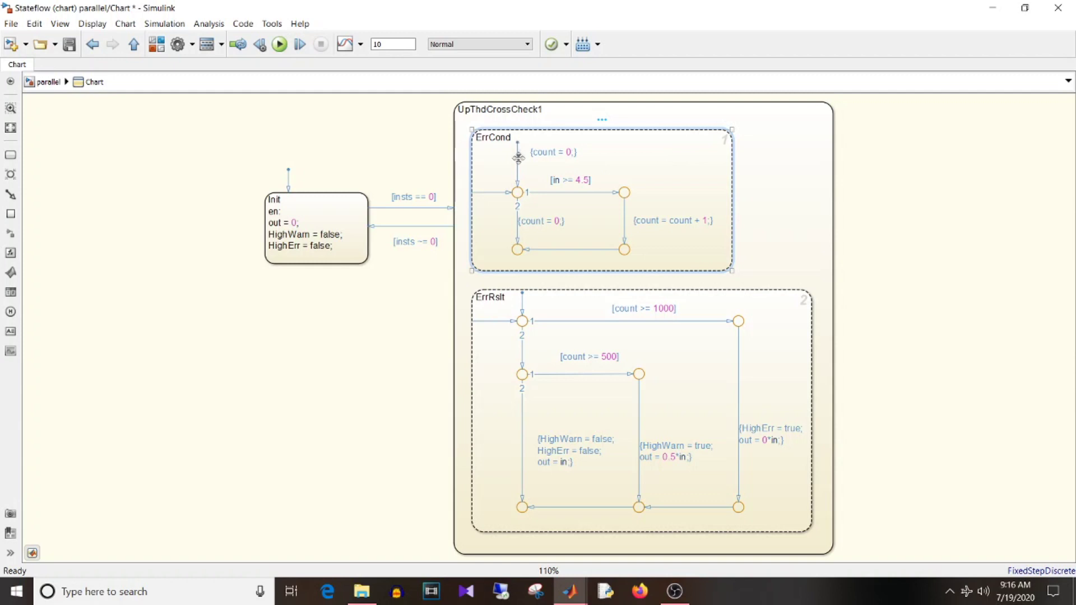
{"action": "left_click", "coordinate": [553, 192]}
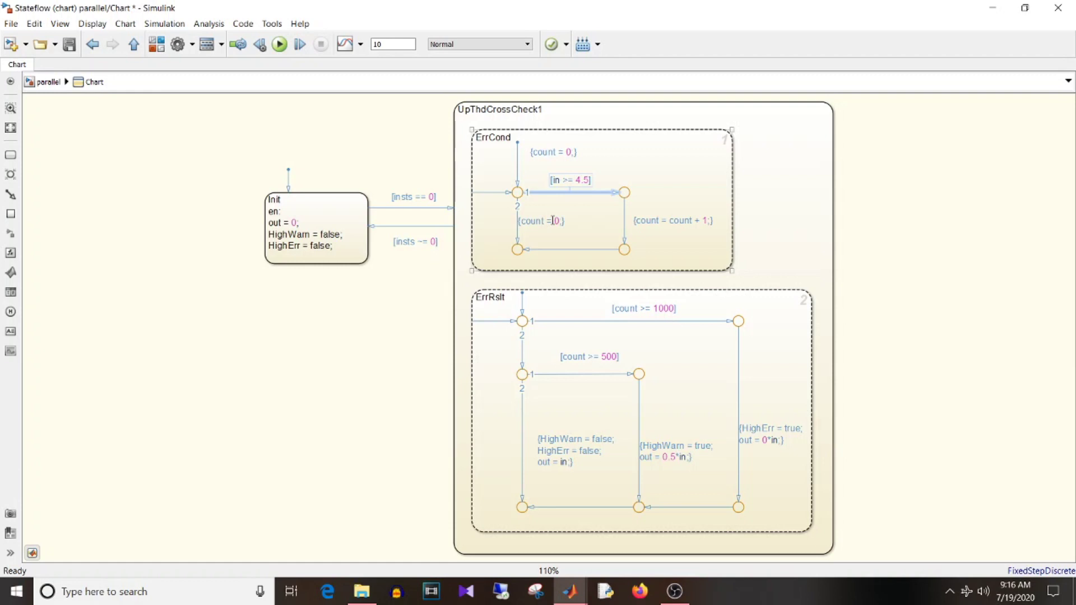
{"action": "left_click", "coordinate": [789, 303]}
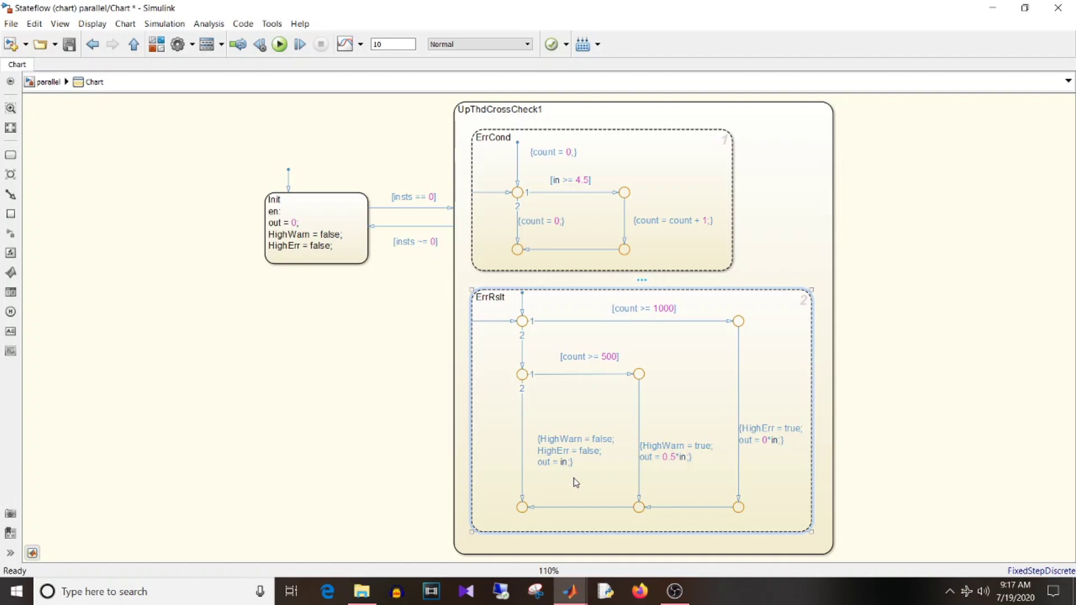
{"action": "left_click", "coordinate": [48, 82]}
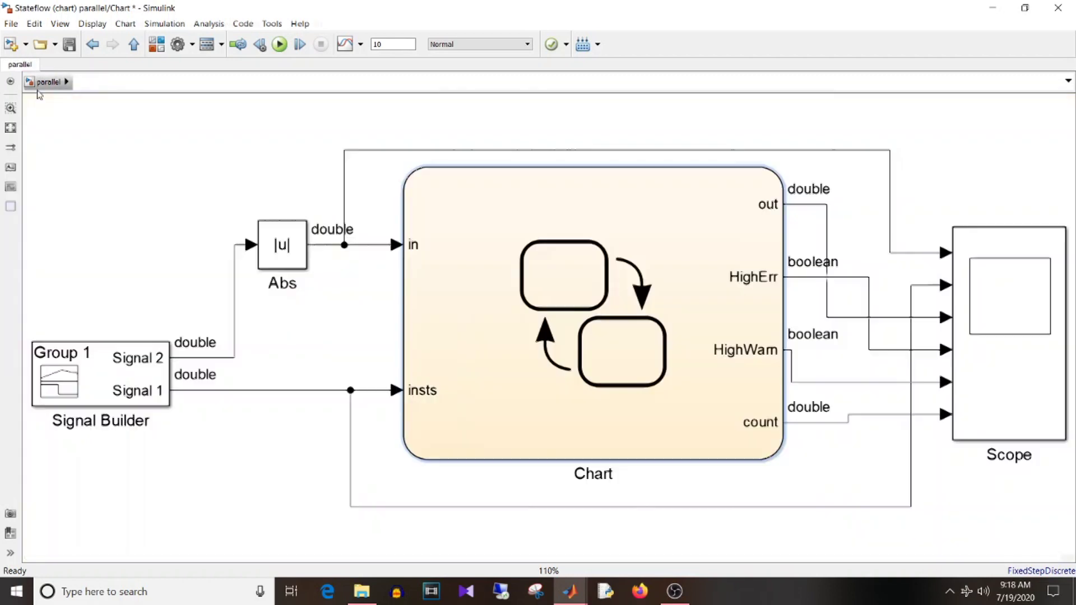
{"action": "double_click", "coordinate": [95, 375]}
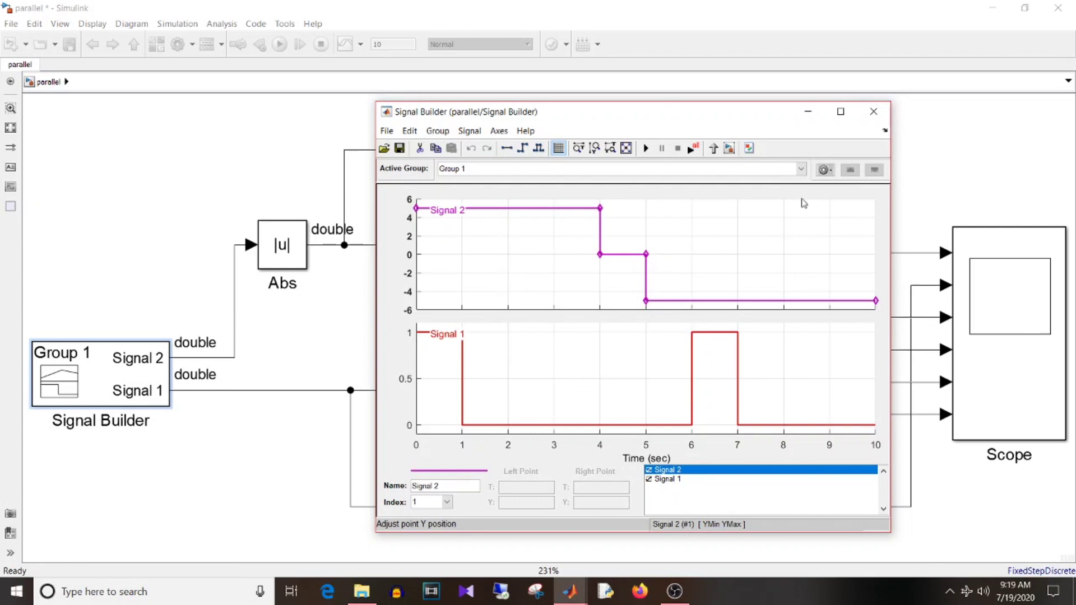
{"action": "left_click", "coordinate": [820, 112]}
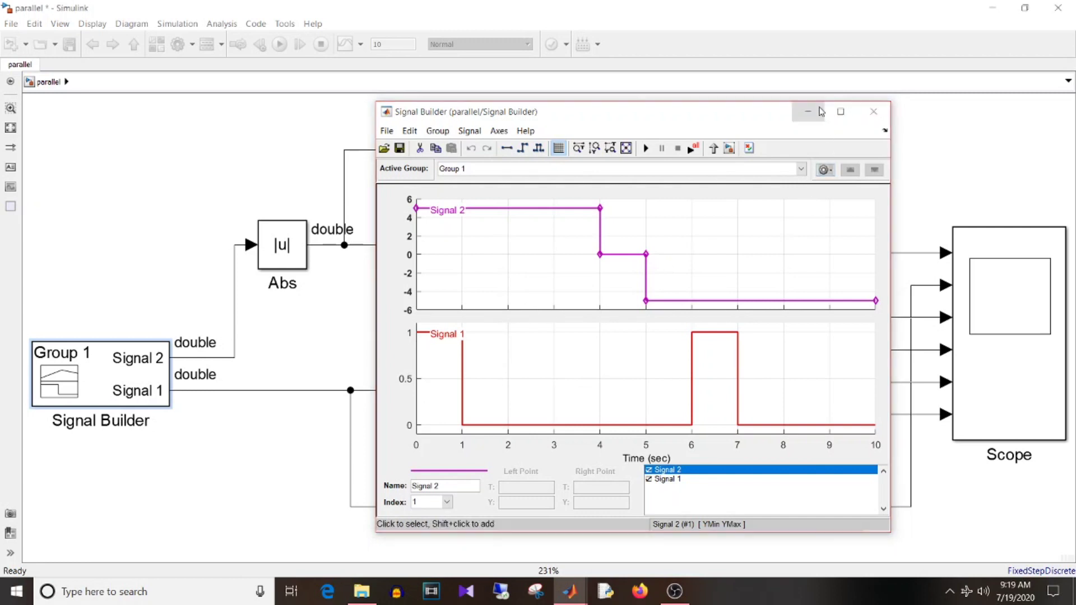
{"action": "double_click", "coordinate": [542, 284]}
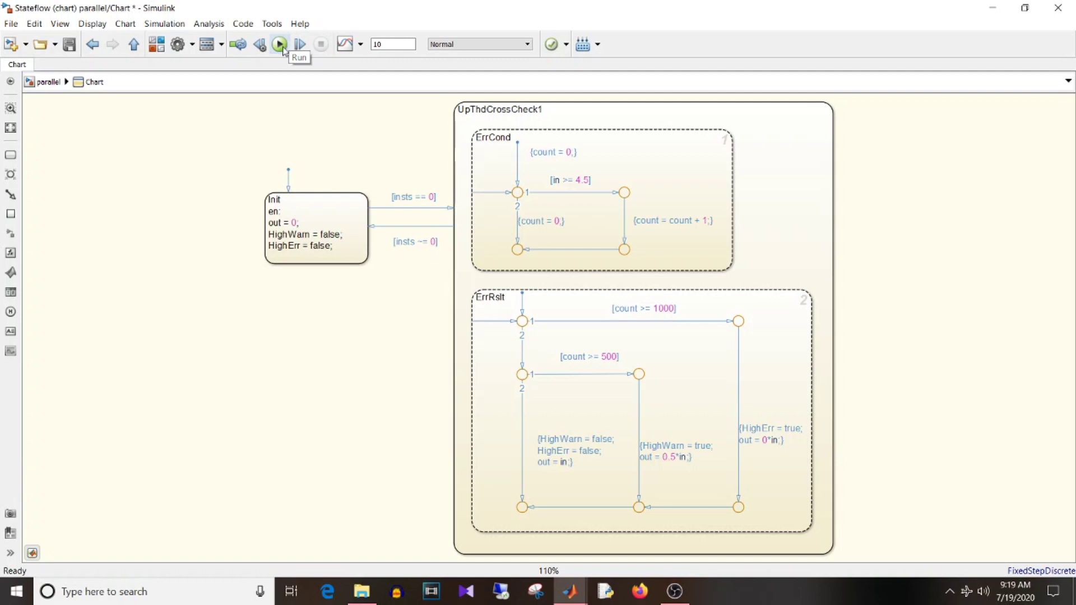
Start the model's simulation with the toolbar Run button.
{"action": "left_click", "coordinate": [280, 45]}
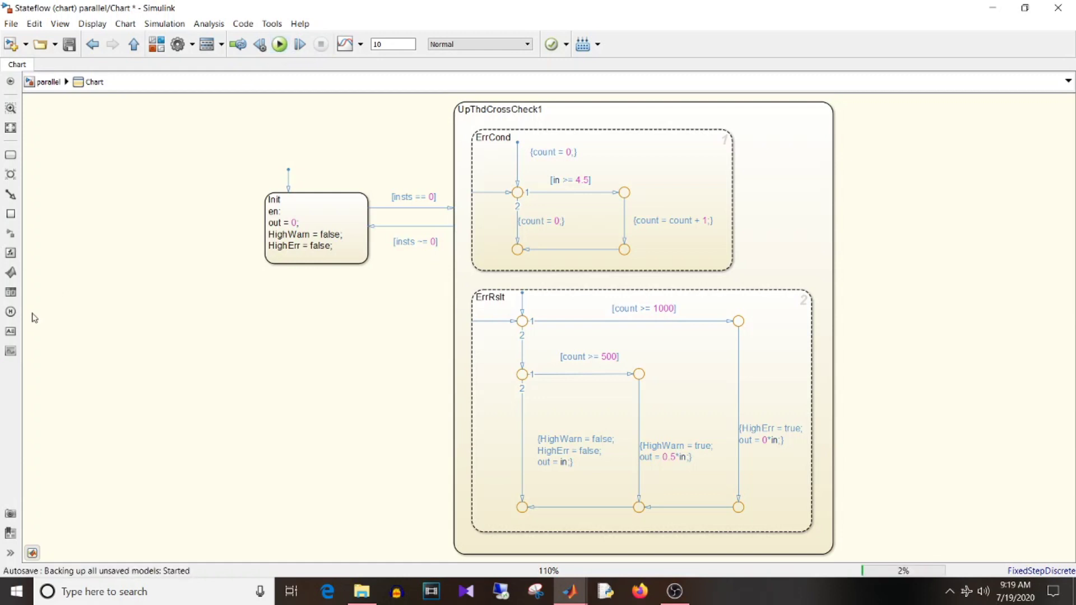